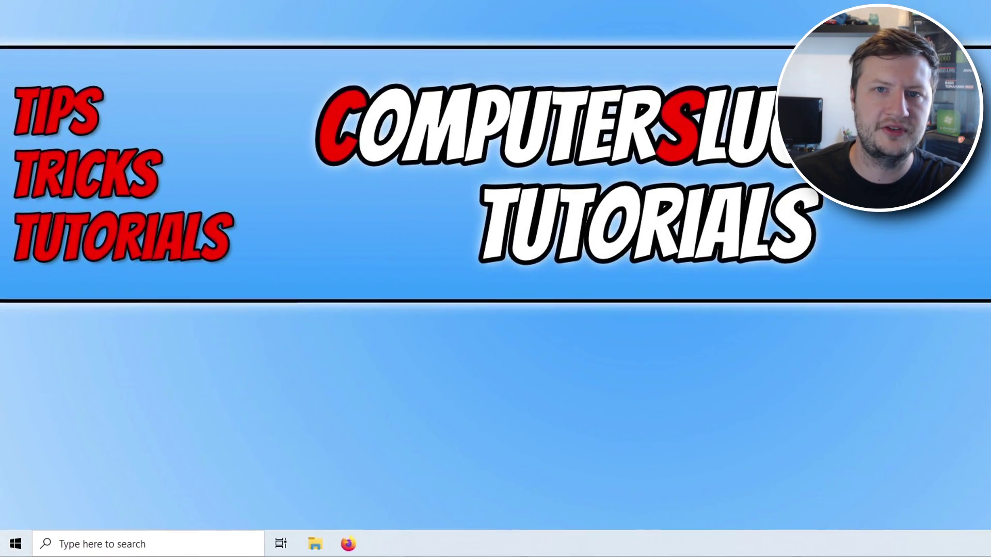
Step: Check for new Windows updates from the Update & Security page in Settings
{"action": "right_click", "coordinate": [9, 553]}
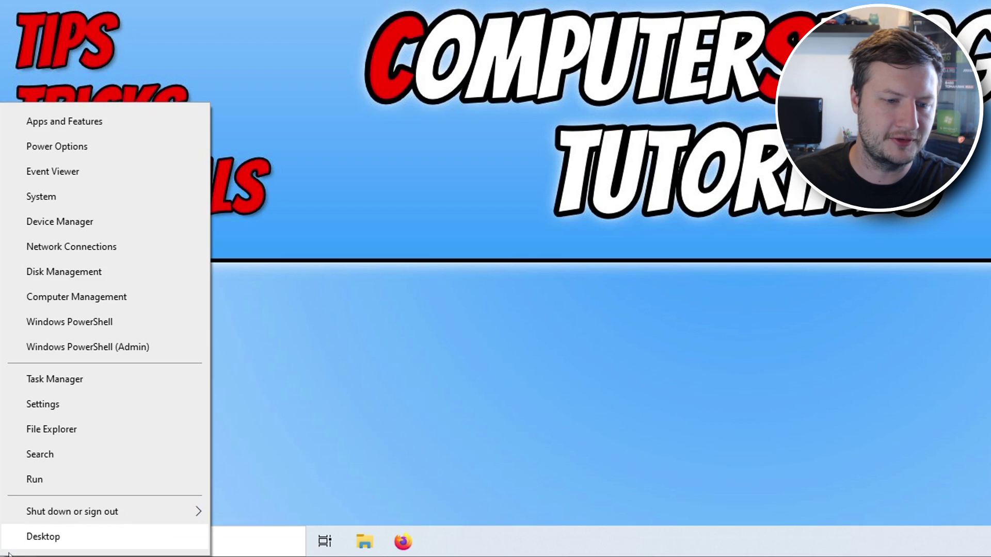
{"action": "left_click", "coordinate": [110, 405]}
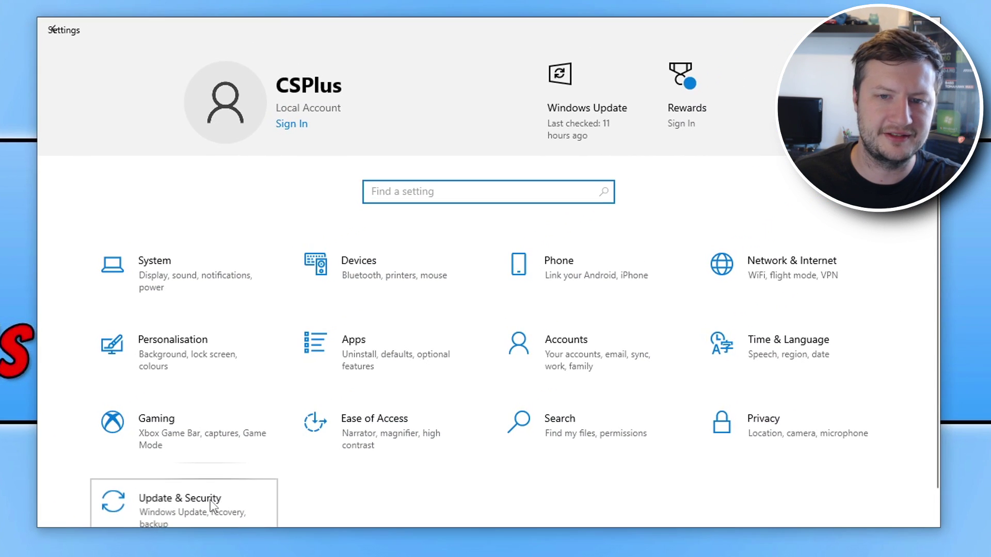
{"action": "left_click", "coordinate": [256, 485]}
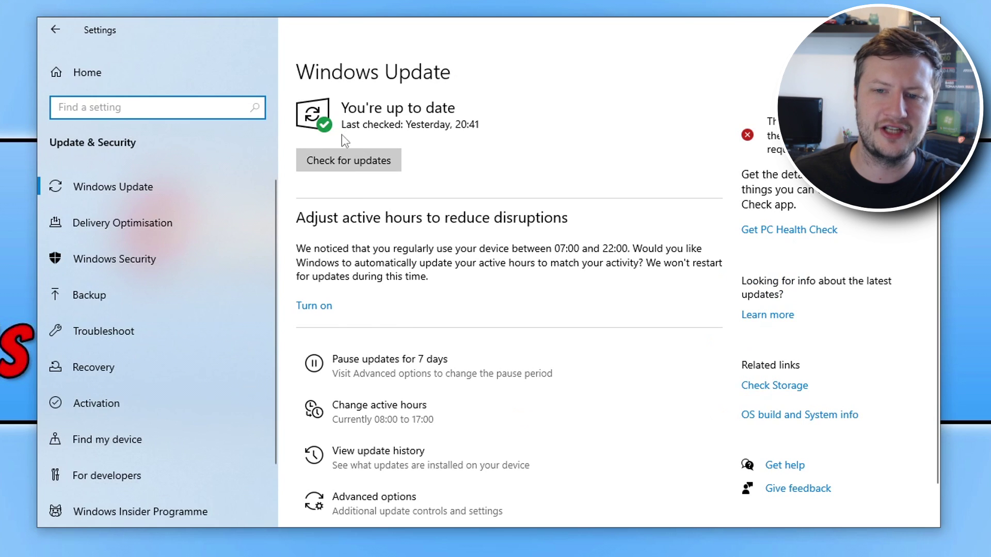
{"action": "left_click", "coordinate": [342, 165]}
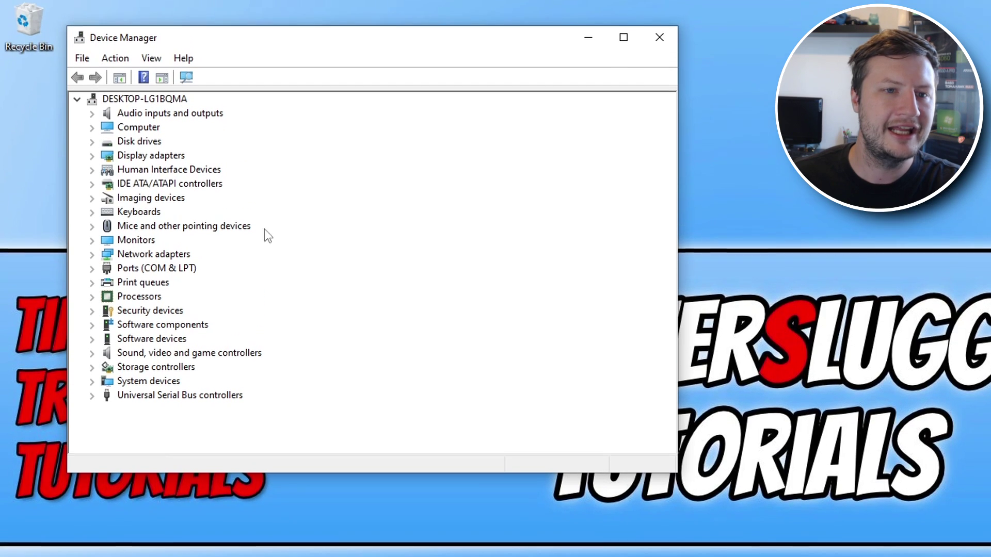
Step: Expand Display adapters to show AMD Radeon(TM) Graphics and NVIDIA GeForce RTX 4060, and open the NVIDIA card's actions
{"action": "left_click", "coordinate": [92, 162]}
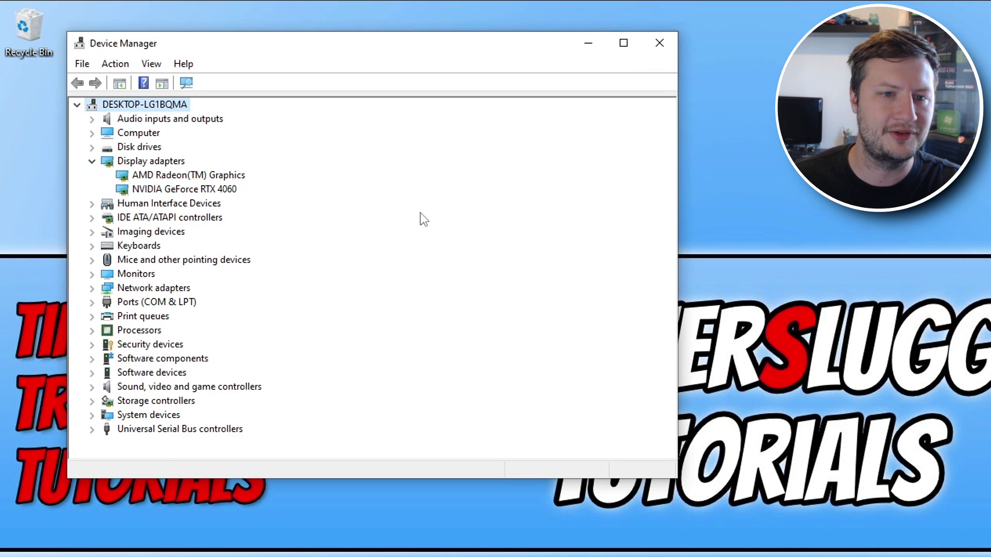
{"action": "right_click", "coordinate": [217, 192]}
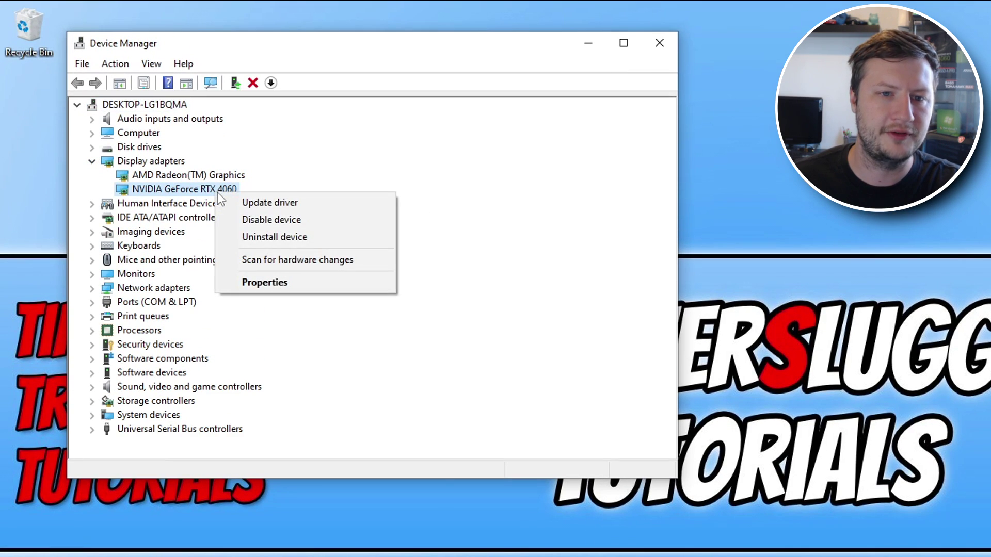
{"action": "left_click", "coordinate": [386, 183]}
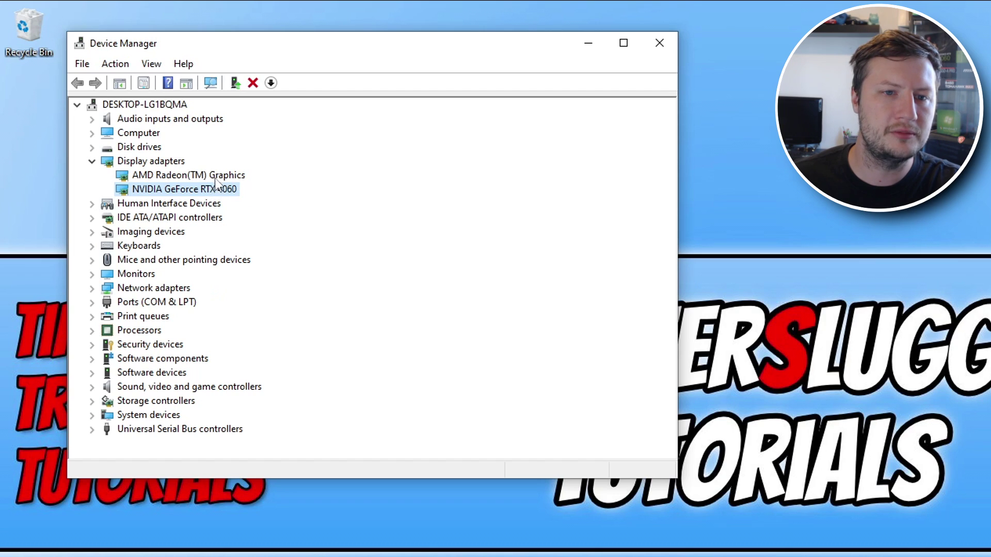
{"action": "left_click", "coordinate": [233, 177]}
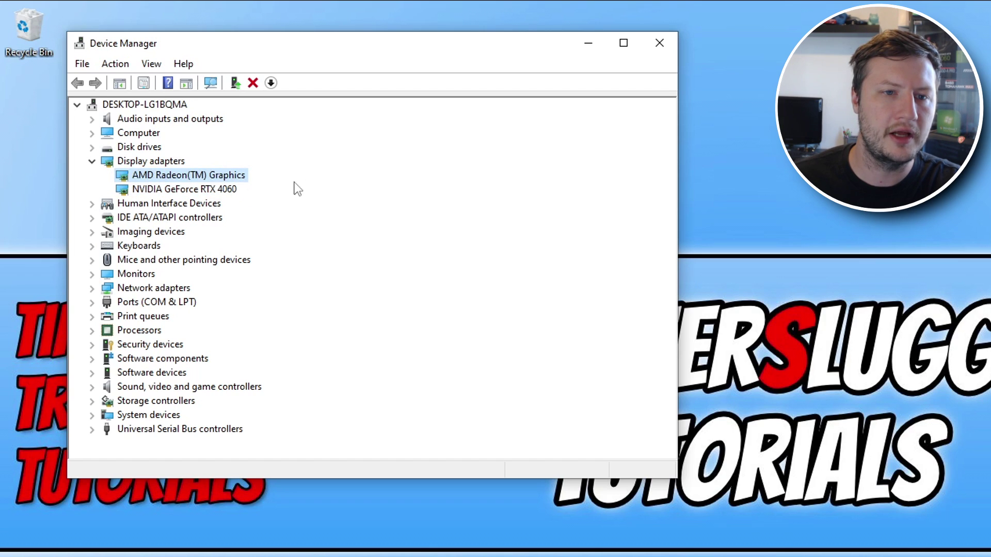
{"action": "left_click", "coordinate": [237, 190]}
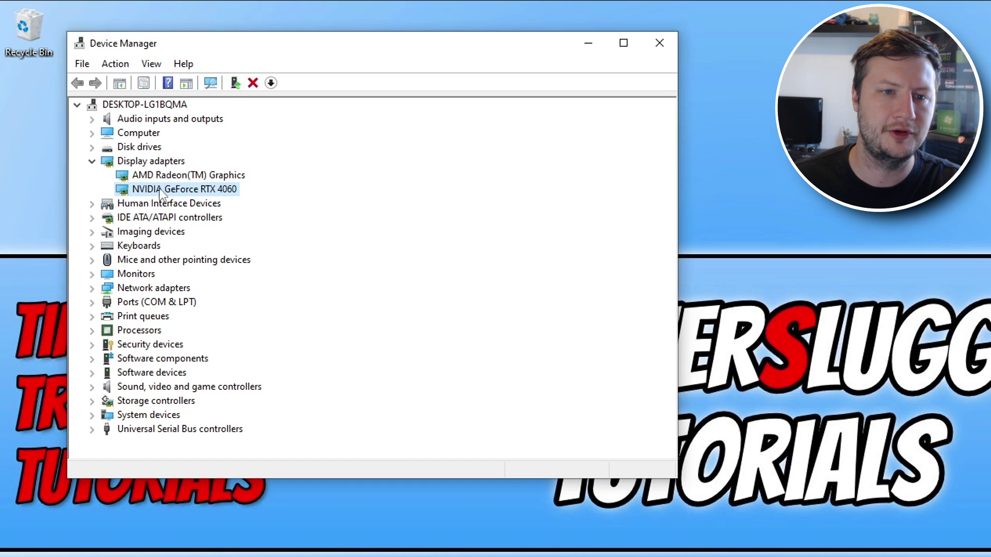
{"action": "right_click", "coordinate": [179, 189]}
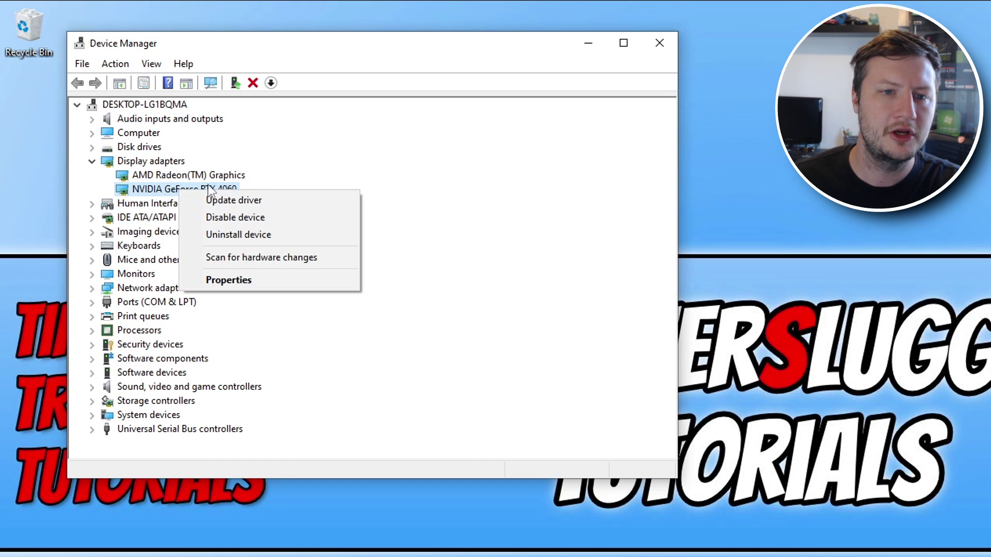
Step: Update the NVIDIA GeForce RTX 4060 driver by automatic search, closing once the best driver is confirmed
{"action": "left_click", "coordinate": [280, 202]}
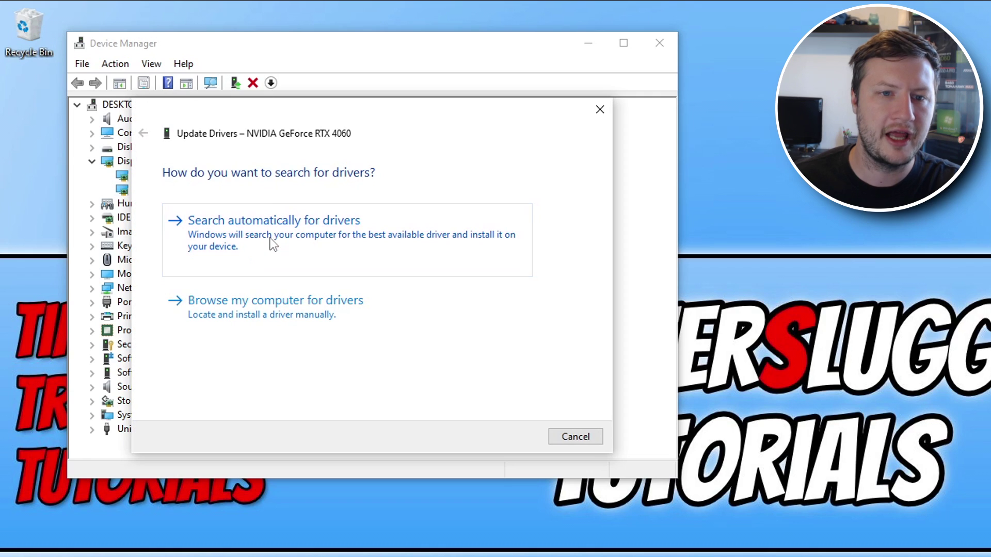
{"action": "left_click", "coordinate": [274, 243]}
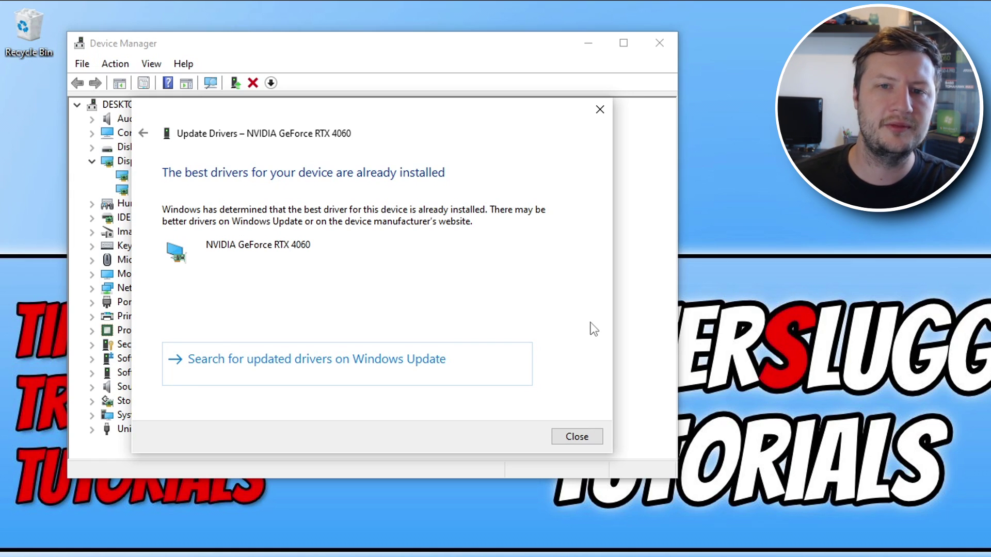
{"action": "left_click", "coordinate": [577, 436]}
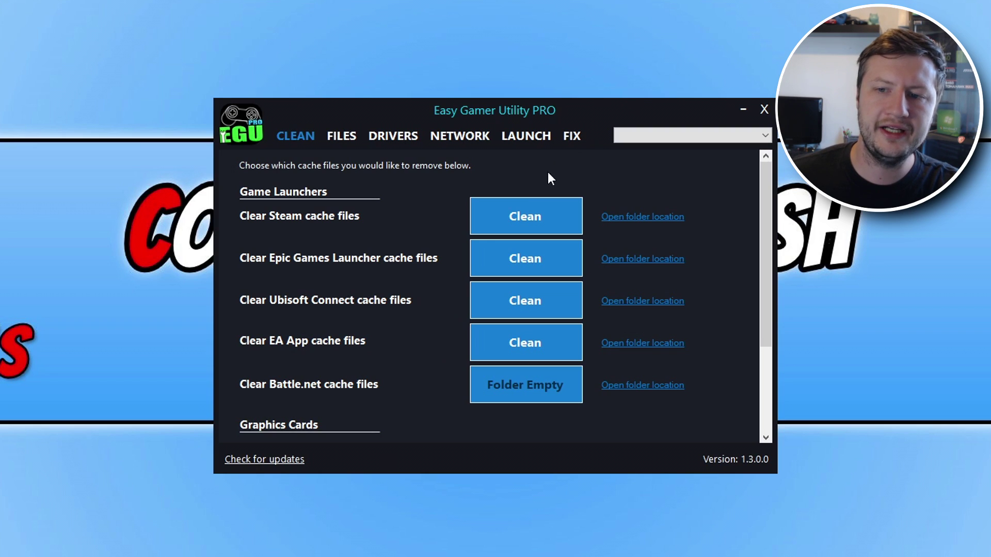
Step: Run Attempt Fix for Roblox on the FIX page of Easy Gamer Utility PRO
{"action": "left_click", "coordinate": [571, 135]}
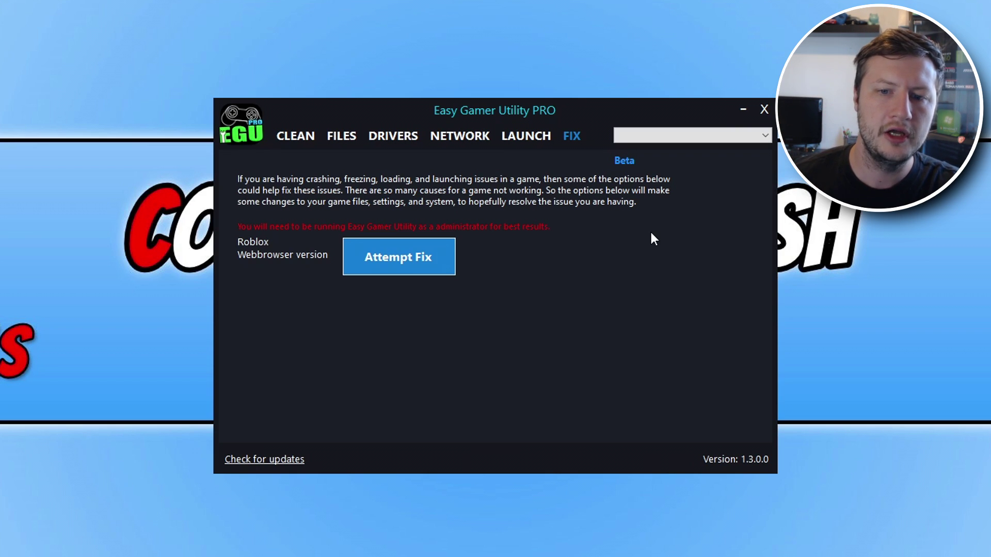
{"action": "left_click", "coordinate": [420, 260]}
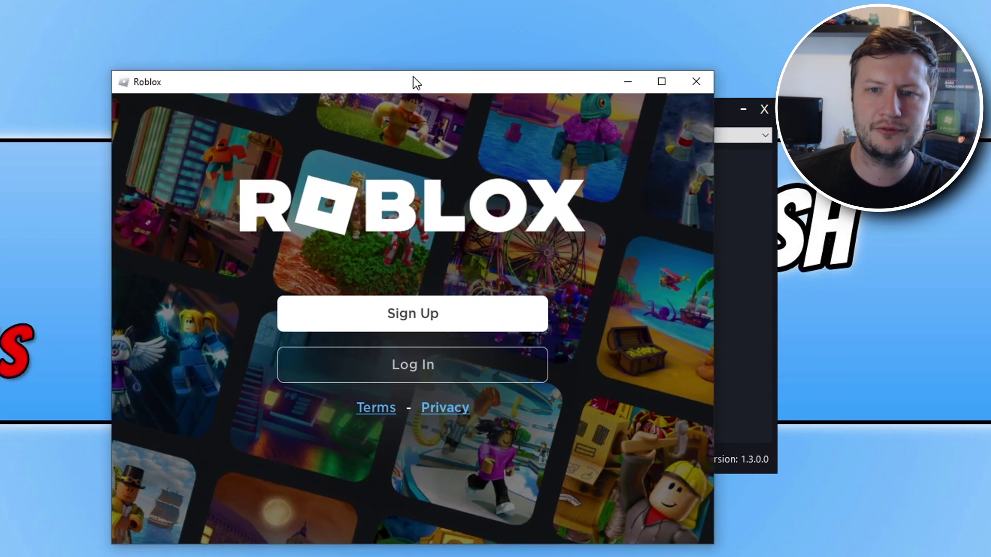
Step: Move the Roblox sign-in window up and to the right, then close it
{"action": "left_click_drag", "start_coordinate": [413, 83], "coordinate": [510, 47]}
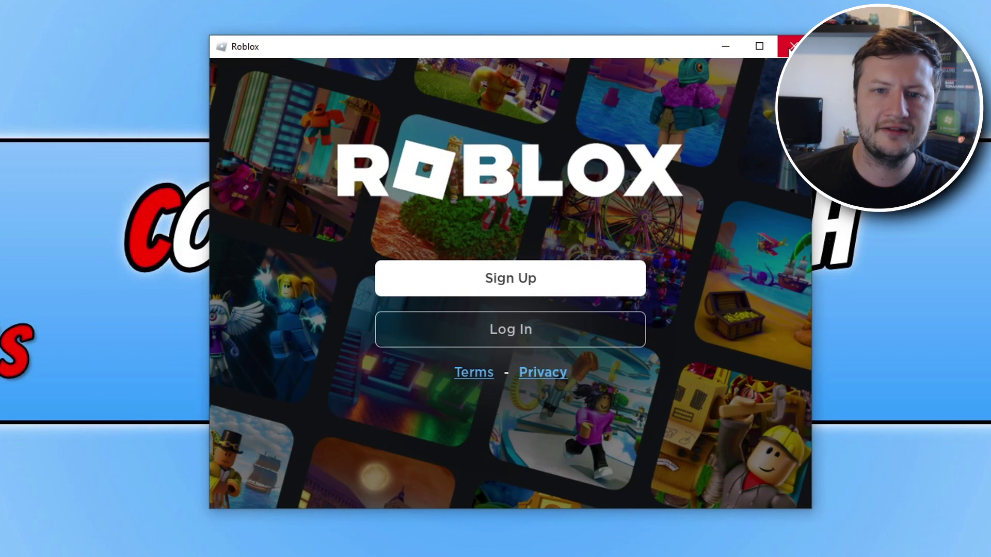
{"action": "left_click", "coordinate": [793, 47]}
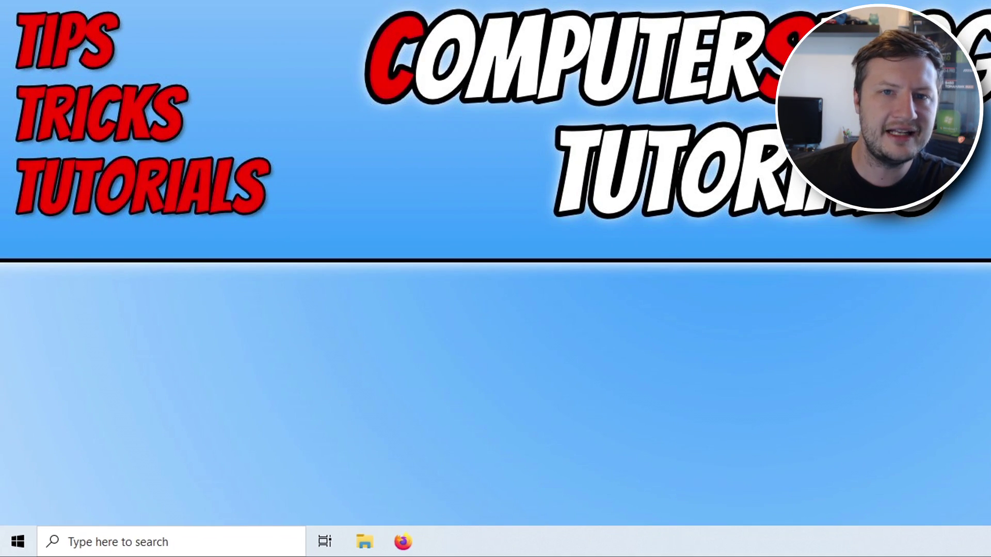
Step: Disable Easy Gamer Utility on Task Manager's Startup tab
{"action": "right_click", "coordinate": [10, 543]}
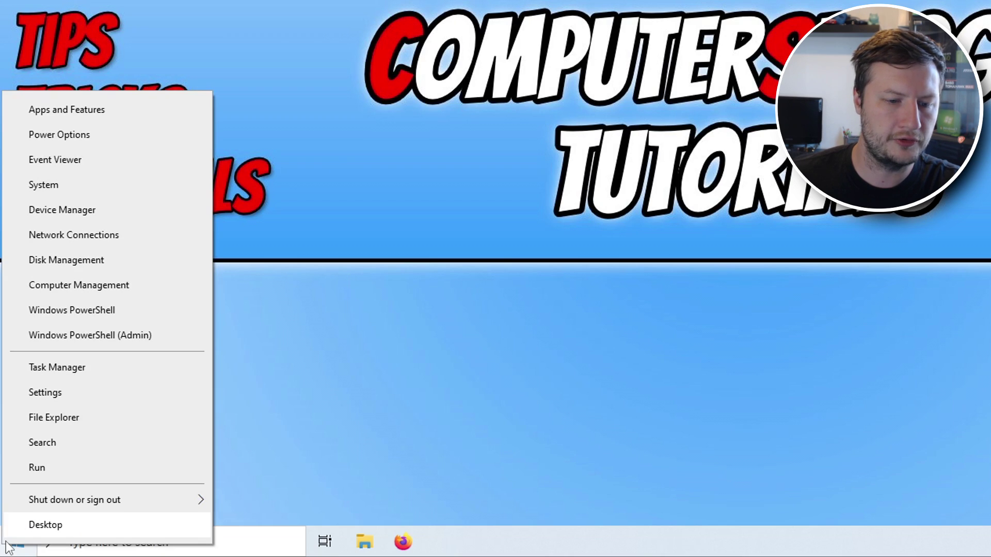
{"action": "left_click", "coordinate": [134, 367]}
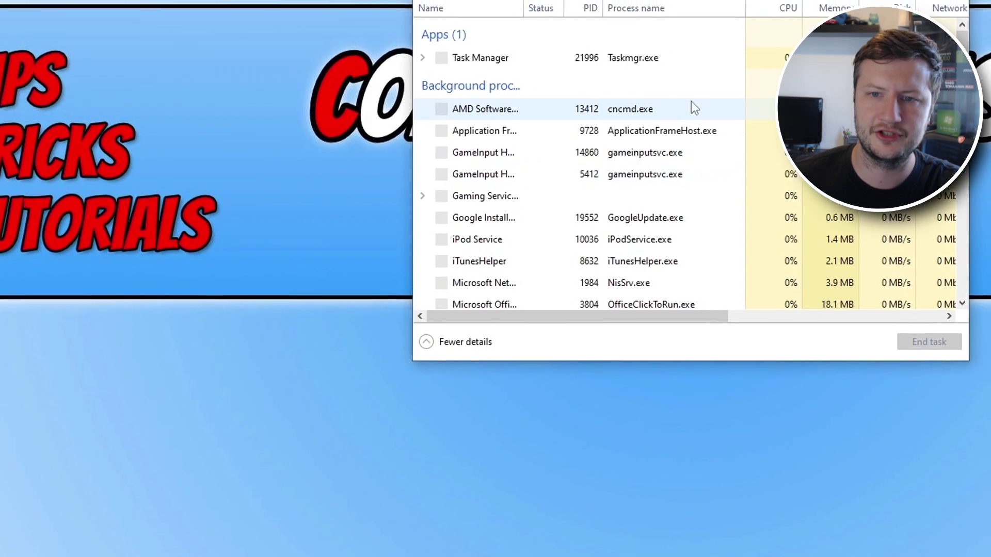
{"action": "left_click", "coordinate": [479, 45]}
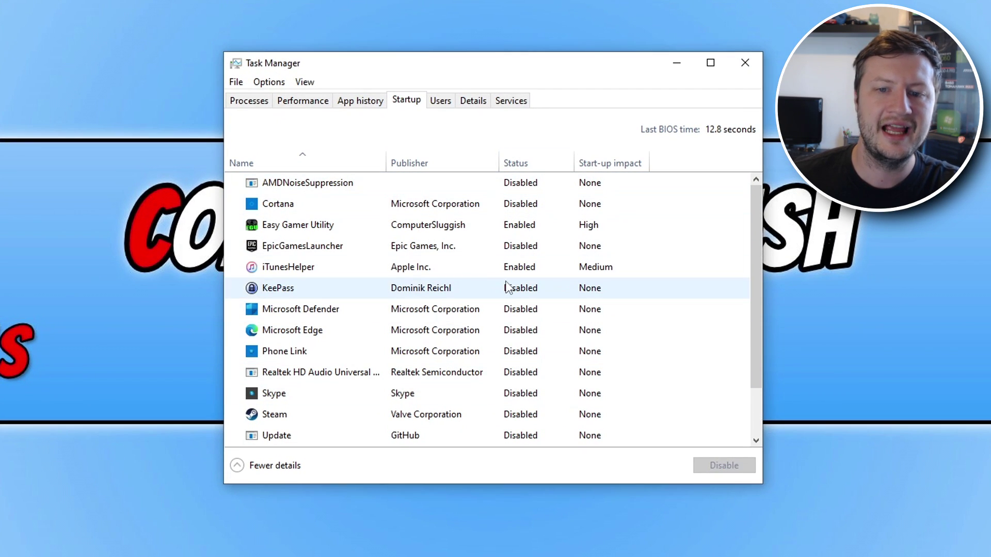
{"action": "right_click", "coordinate": [321, 228]}
{"action": "left_click", "coordinate": [373, 238]}
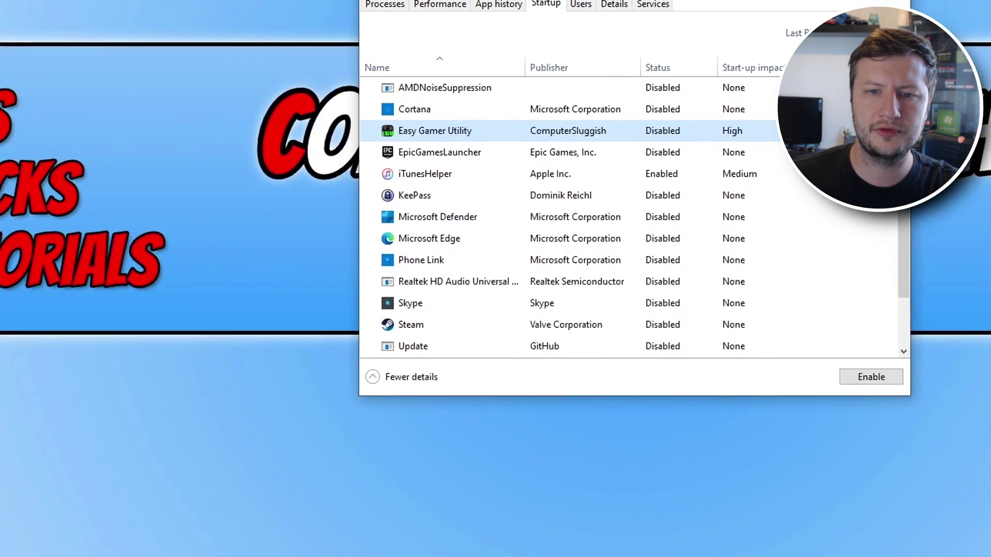
Step: Close Task Manager and launch System Configuration with msconfig
{"action": "left_click", "coordinate": [896, 0]}
{"action": "key", "text": "super"}
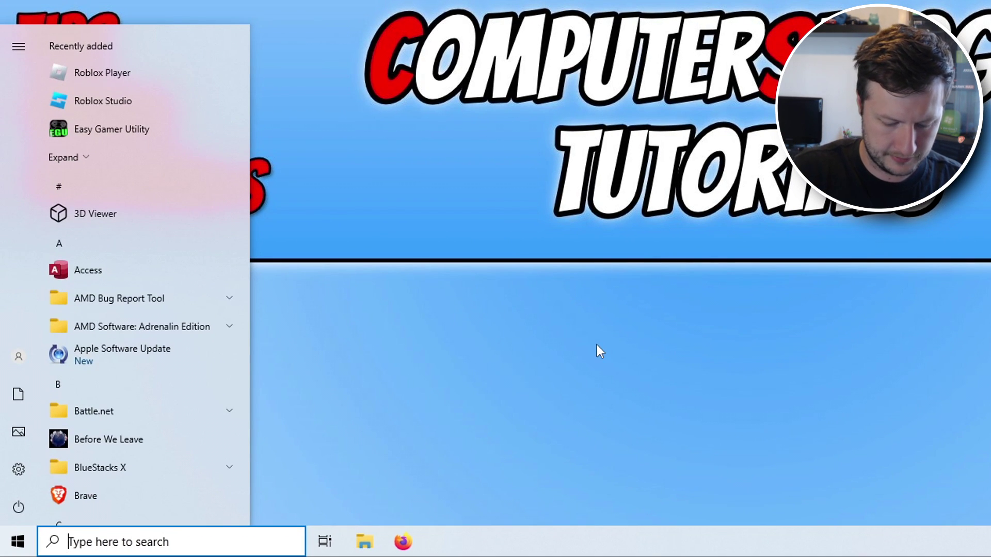
{"action": "type", "text": "msconfig"}
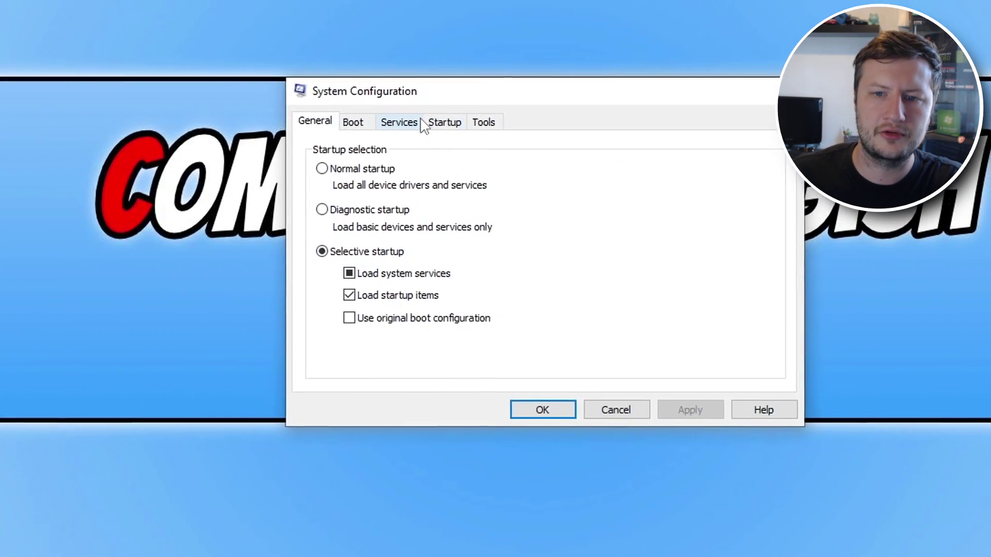
Step: Hide all Microsoft services, untick iPod Service, and apply the change
{"action": "left_click", "coordinate": [419, 122]}
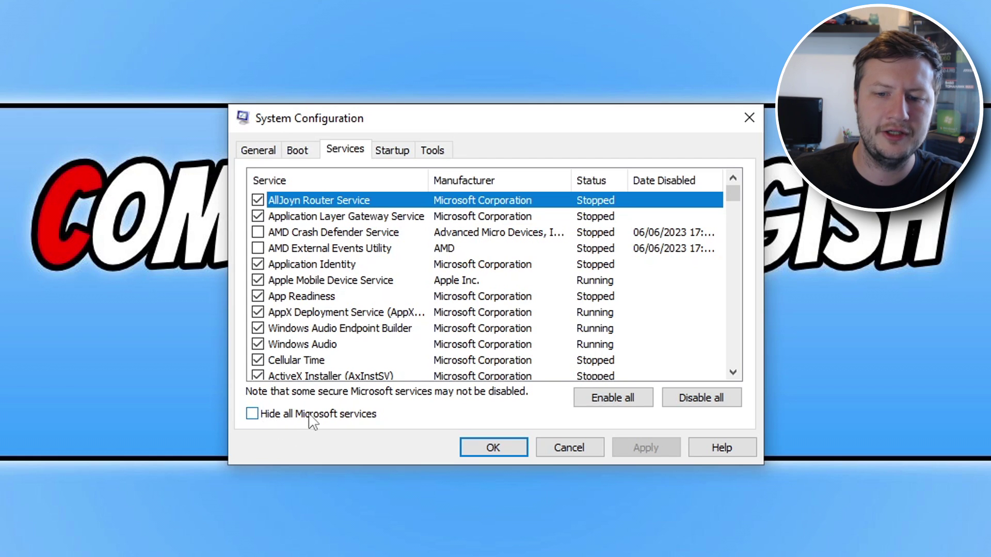
{"action": "left_click", "coordinate": [316, 418]}
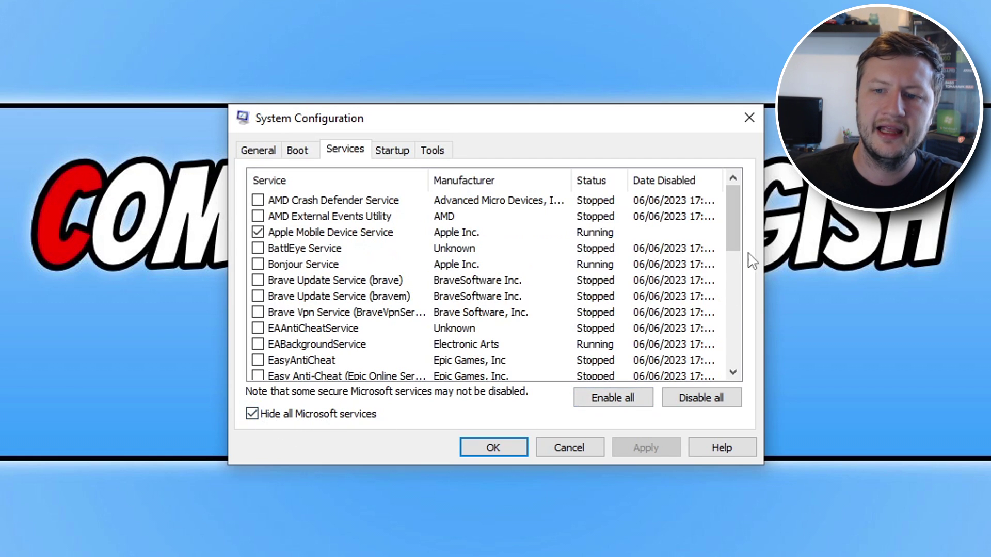
{"action": "mouse_move", "coordinate": [732, 205]}
{"action": "left_mouse_down"}
{"action": "mouse_move", "coordinate": [726, 277]}
{"action": "mouse_move", "coordinate": [720, 196]}
{"action": "left_mouse_up"}
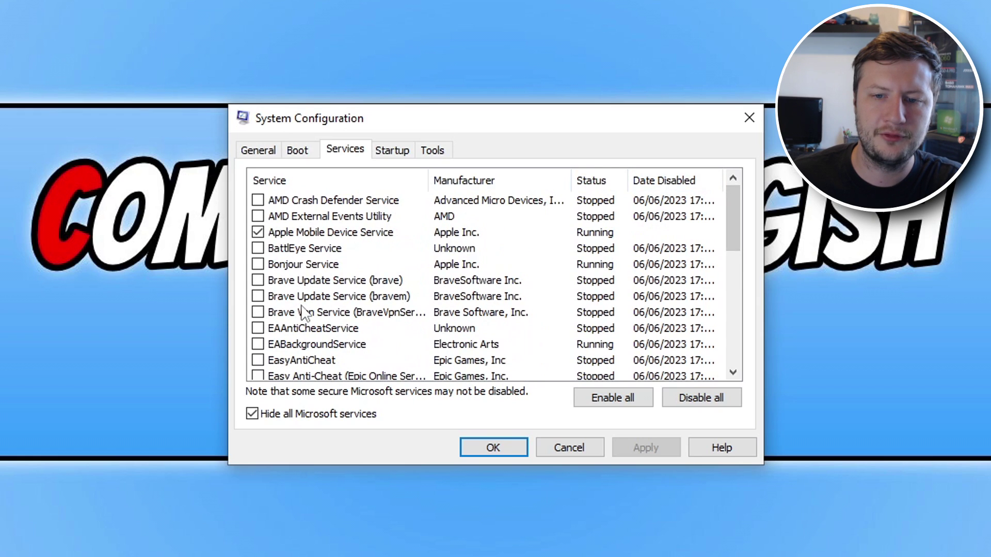
{"action": "scroll", "coordinate": [305, 312], "scroll_direction": "down", "scroll_amount": 4}
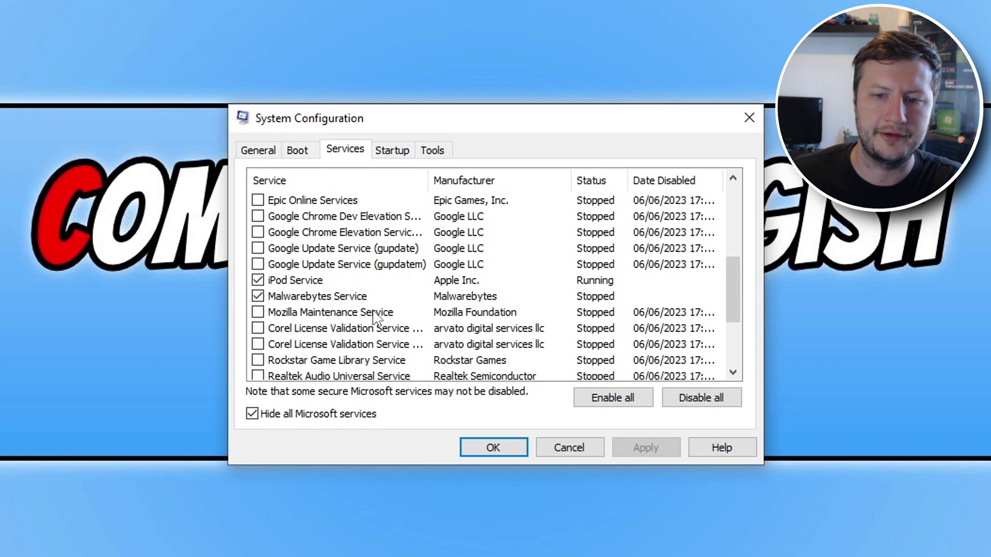
{"action": "left_click", "coordinate": [259, 281]}
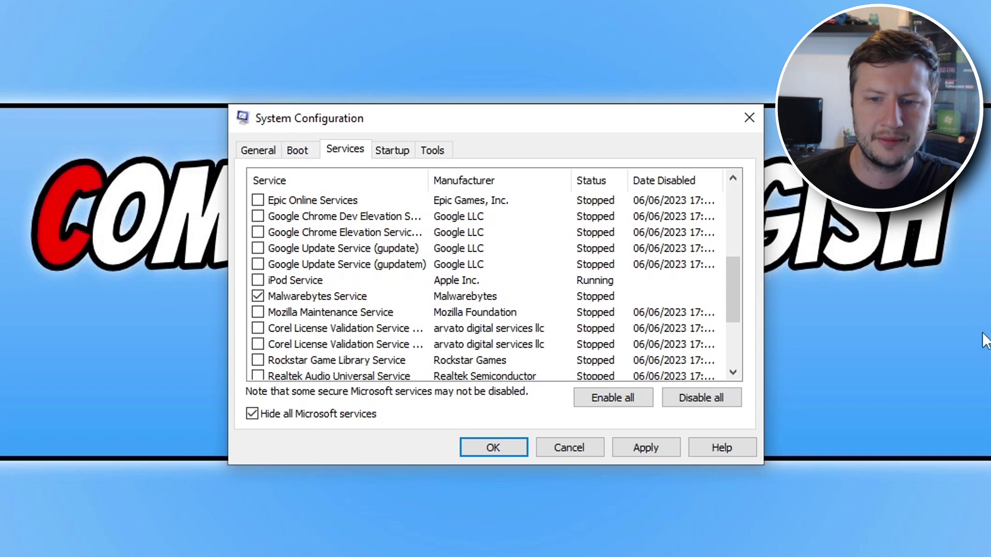
{"action": "scroll", "coordinate": [413, 320], "scroll_direction": "up", "scroll_amount": 5}
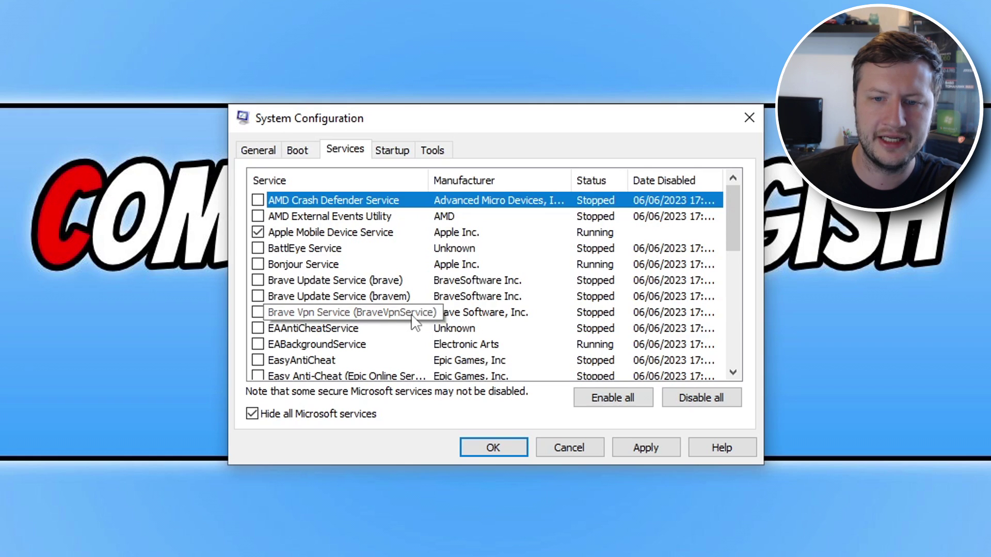
{"action": "scroll", "coordinate": [413, 323], "scroll_direction": "down", "scroll_amount": 5}
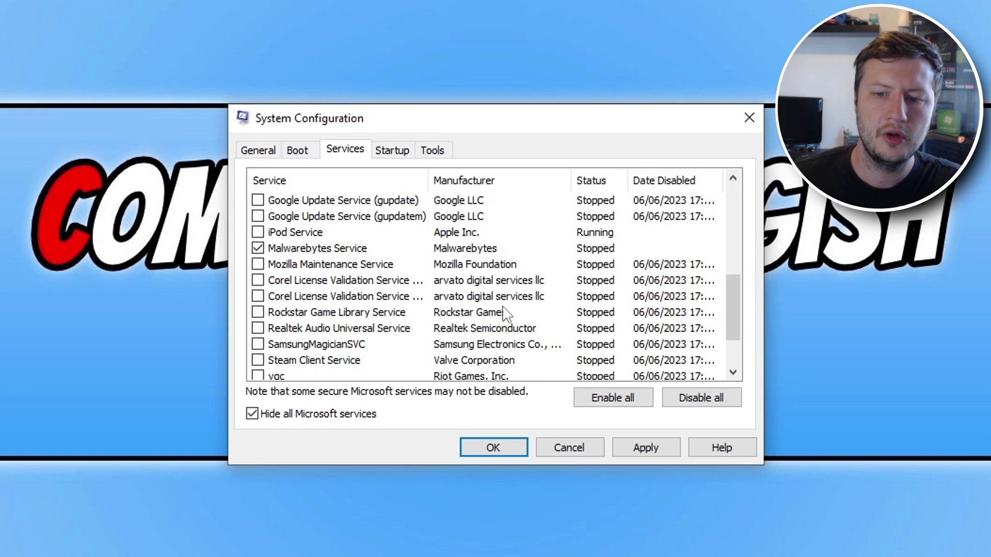
{"action": "left_click", "coordinate": [643, 447]}
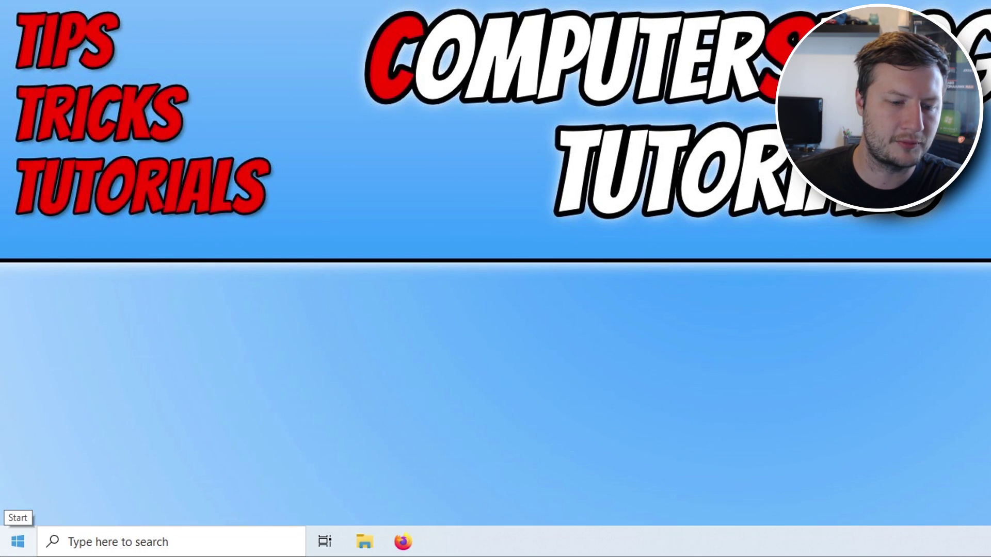
Step: Bring up the Start button's quick-link menu of system tools
{"action": "right_click", "coordinate": [8, 544]}
Step: Show the Family & other users page under Accounts in Settings
{"action": "left_click", "coordinate": [66, 408]}
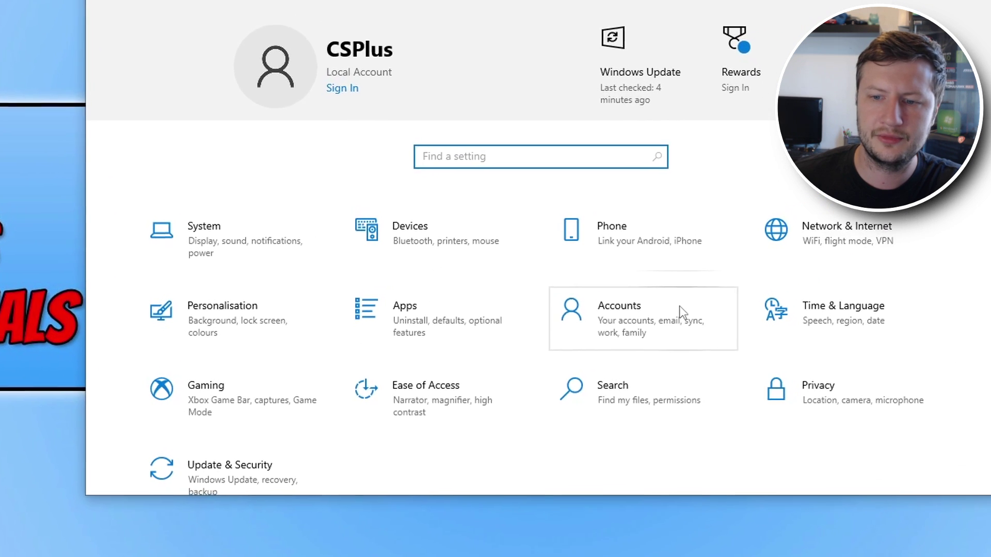
{"action": "left_click", "coordinate": [680, 312]}
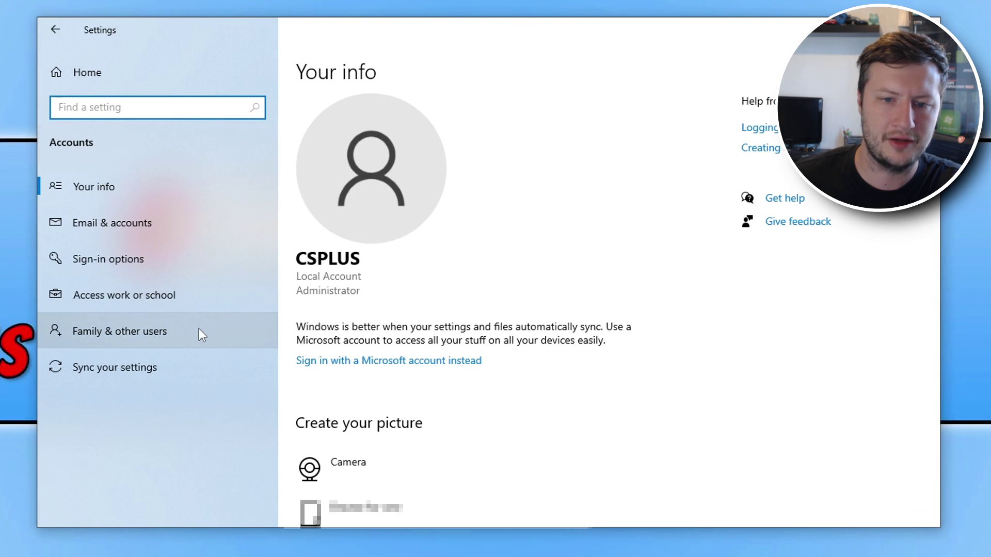
{"action": "left_click", "coordinate": [199, 330]}
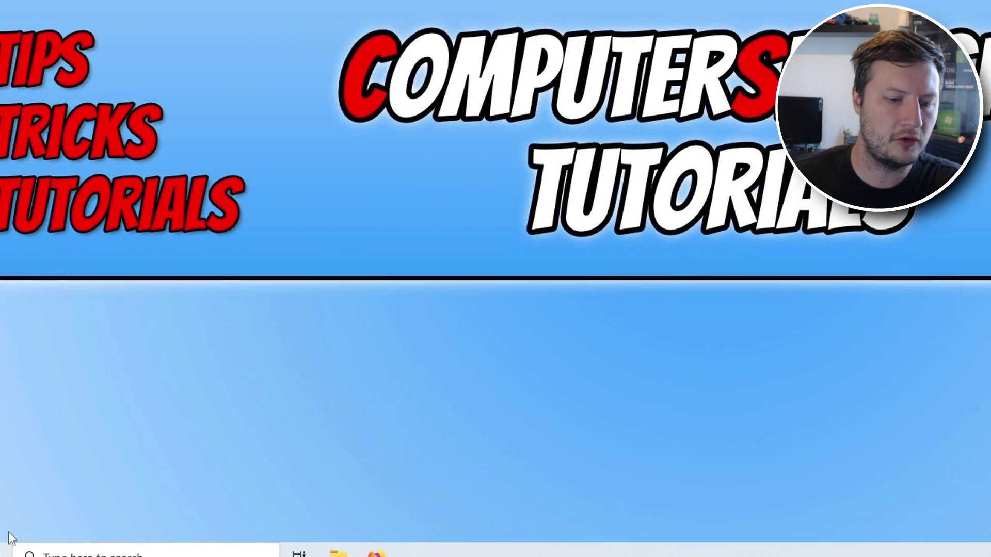
{"action": "right_click", "coordinate": [6, 551]}
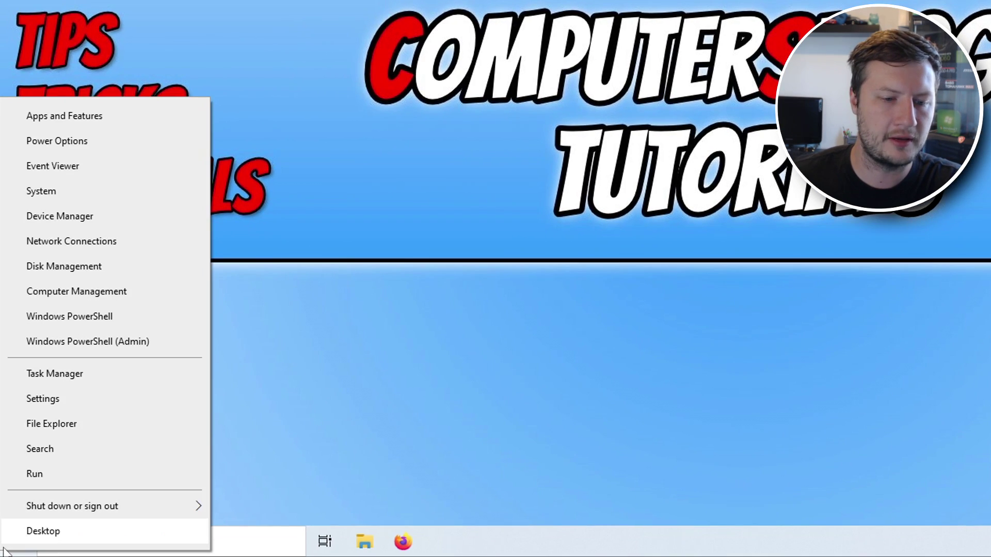
Step: Search Apps & features for 'roblox' and open the Roblox app's Advanced options
{"action": "left_click", "coordinate": [72, 118]}
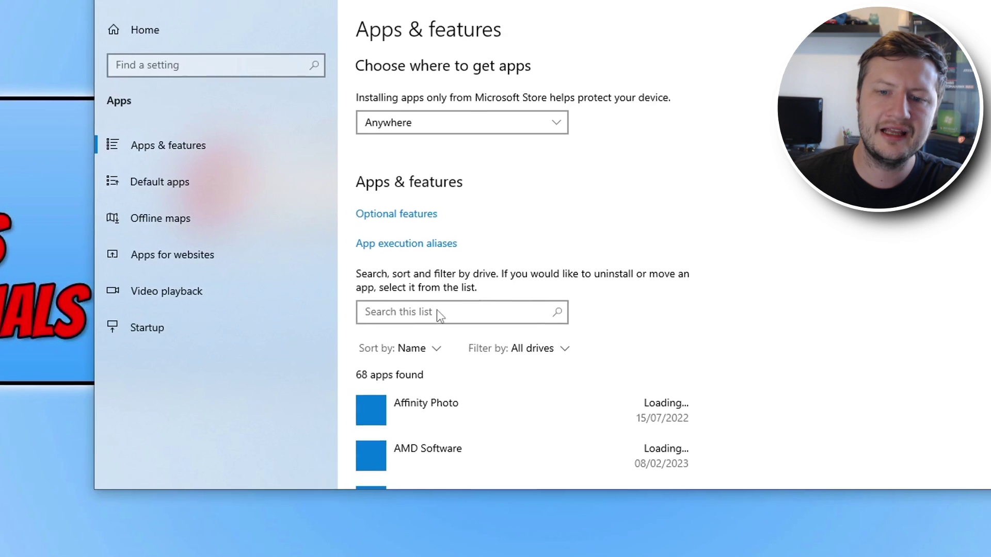
{"action": "left_click", "coordinate": [463, 311]}
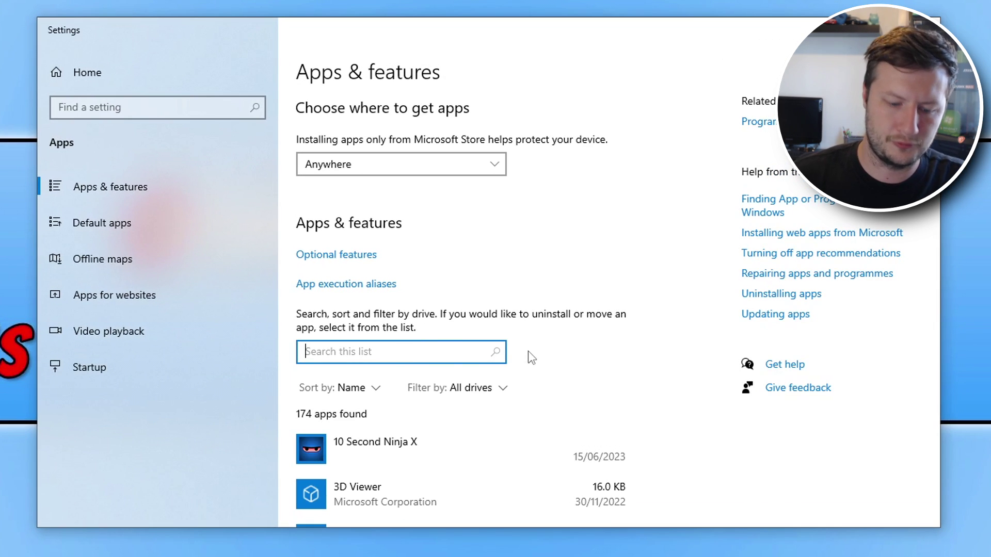
{"action": "type", "text": "roblox"}
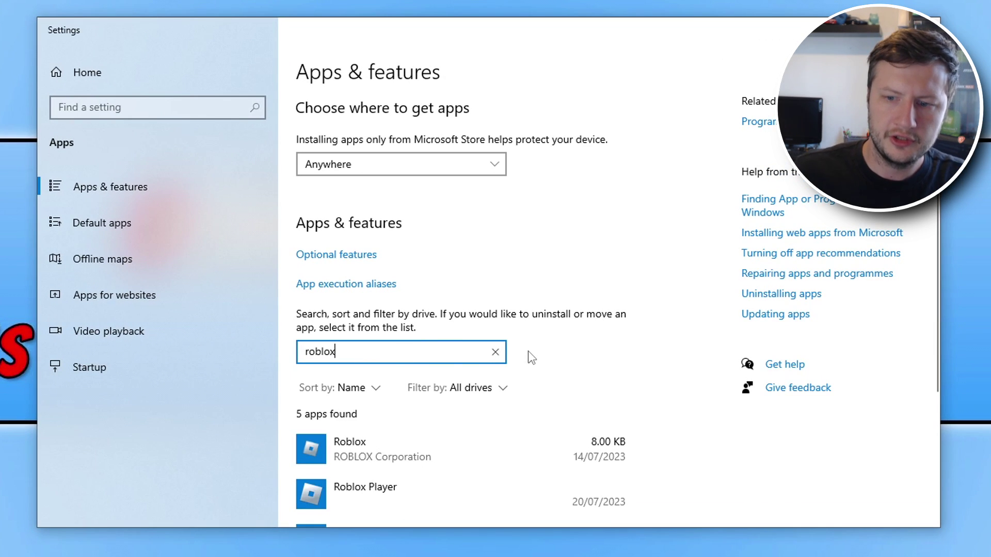
{"action": "scroll", "coordinate": [454, 467], "scroll_direction": "down", "scroll_amount": 2}
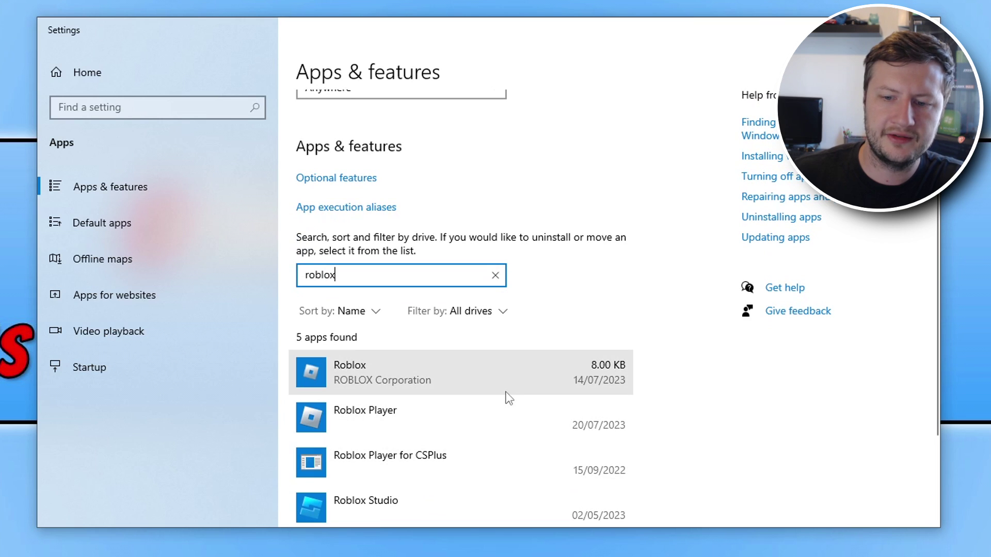
{"action": "left_click", "coordinate": [457, 417]}
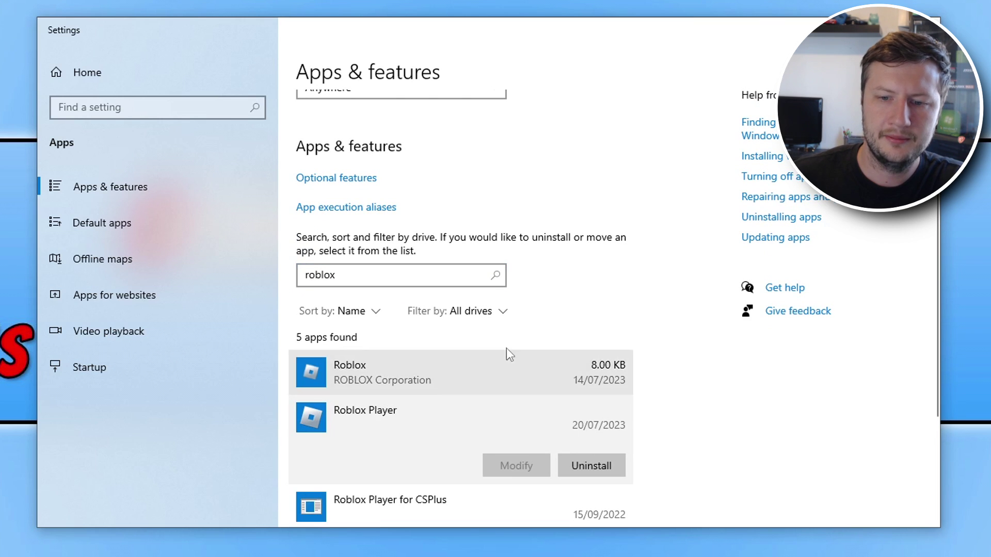
{"action": "left_click", "coordinate": [456, 365]}
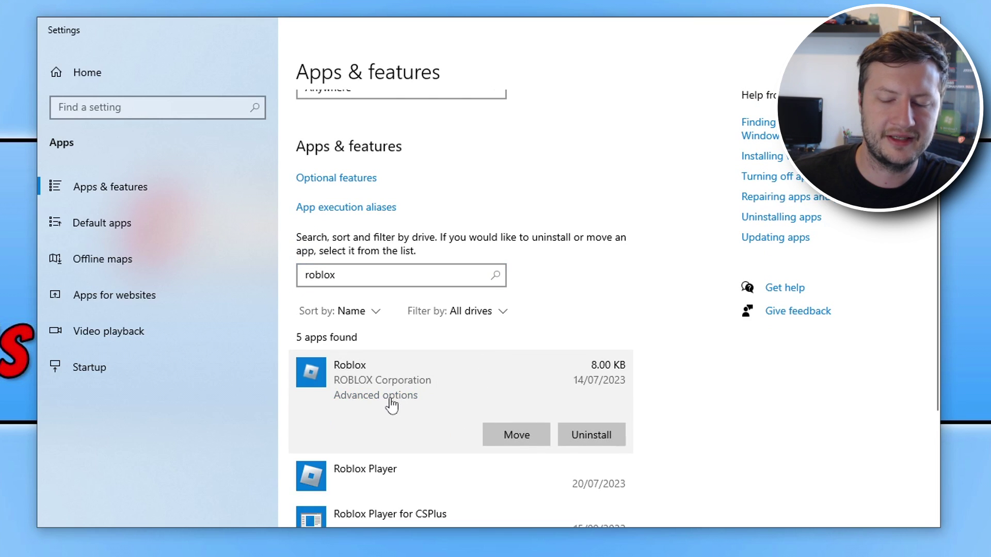
{"action": "left_click", "coordinate": [413, 398]}
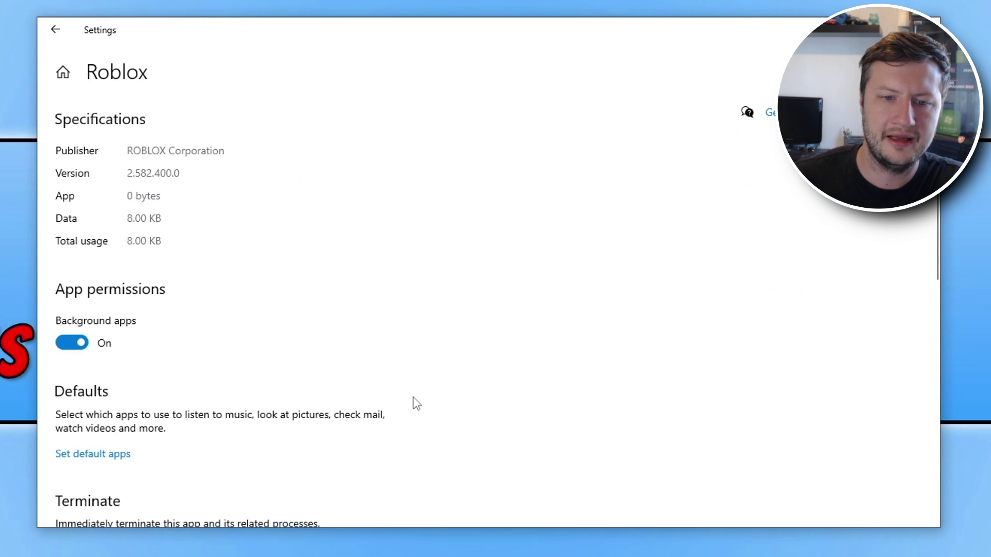
Step: Repair Roblox from its advanced options, then reset it and confirm deleting its data
{"action": "scroll", "coordinate": [413, 397], "scroll_direction": "down", "scroll_amount": 3}
{"action": "scroll", "coordinate": [168, 308], "scroll_direction": "down", "scroll_amount": 2}
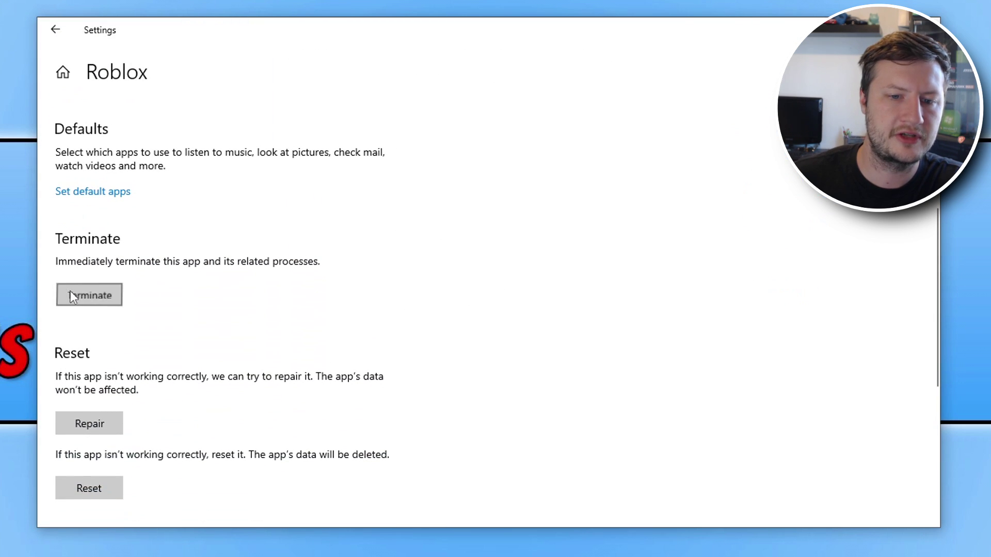
{"action": "scroll", "coordinate": [259, 295], "scroll_direction": "down", "scroll_amount": 1}
{"action": "left_click", "coordinate": [98, 361]}
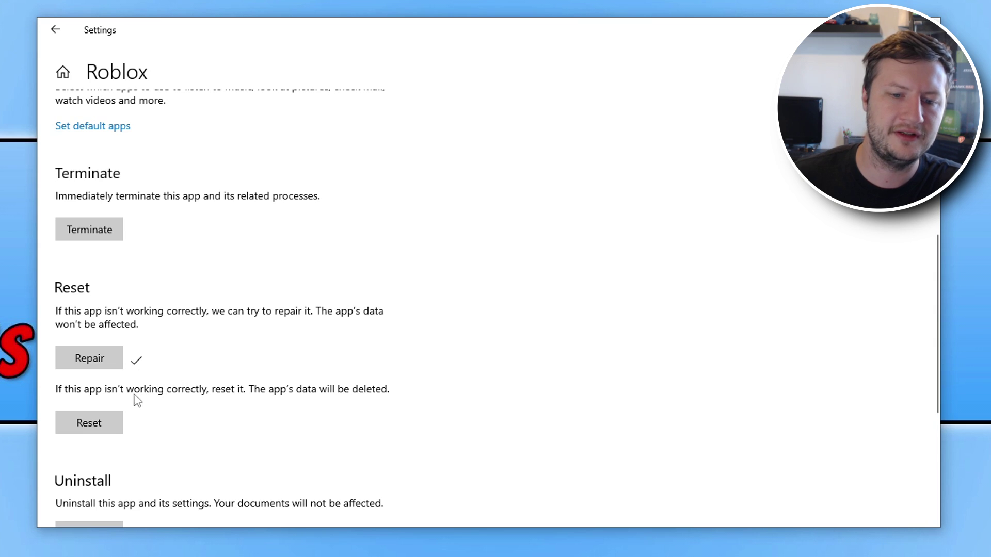
{"action": "left_click", "coordinate": [117, 426]}
{"action": "left_click", "coordinate": [231, 381]}
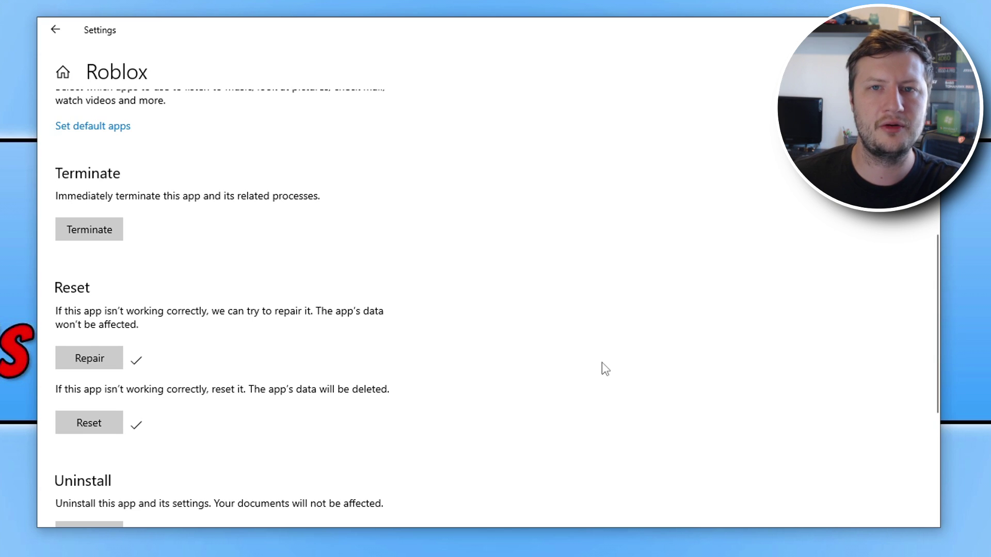
{"action": "scroll", "coordinate": [602, 362], "scroll_direction": "down", "scroll_amount": 1}
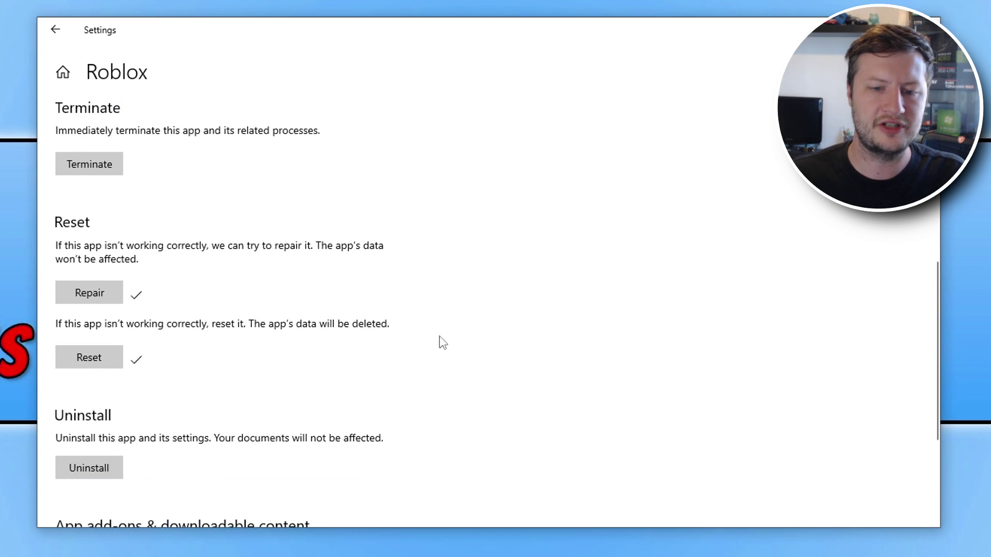